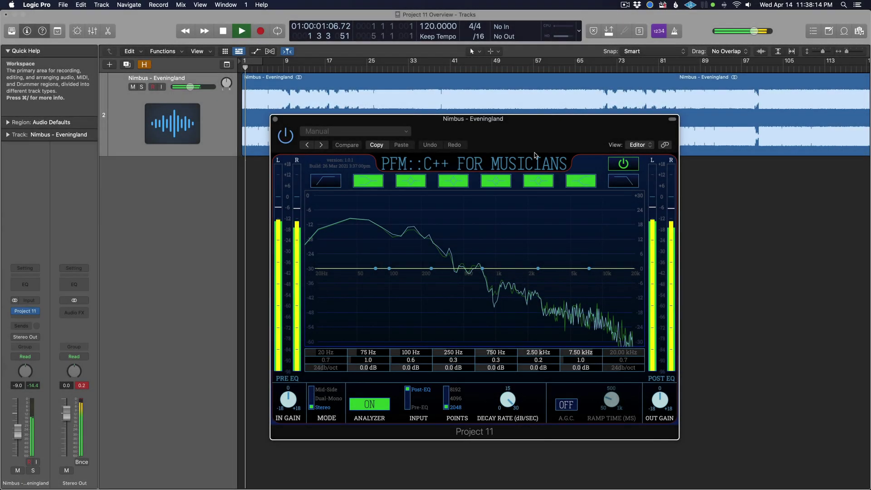
- Move the 250 Hz node to 396 Hz +3.5 dB, make 750 Hz a narrow 733 Hz -4.5 dB dip, and 75 Hz 69 Hz -0.5 dB
left_click_drag(431, 269, 453, 261)
left_click(482, 268)
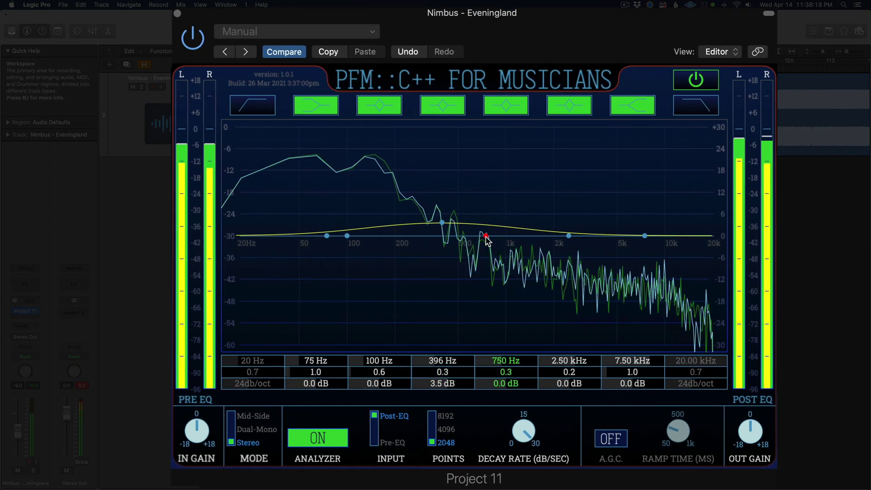
left_click_drag(485, 236, 484, 251)
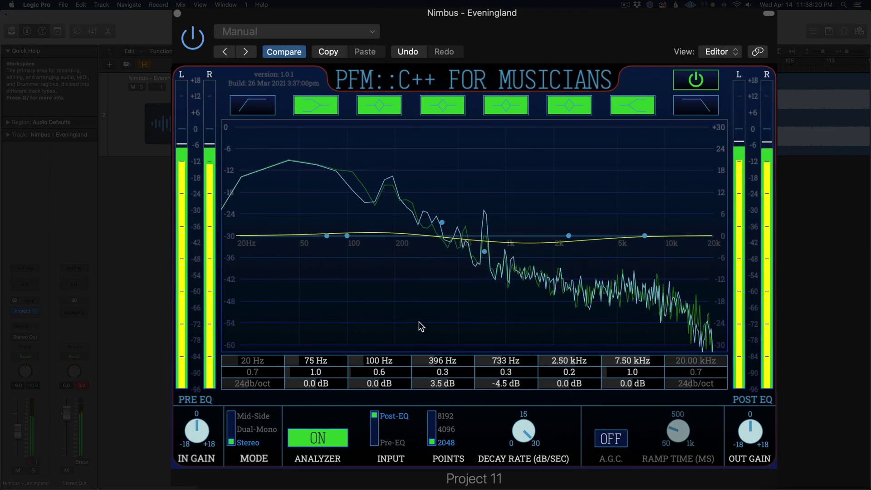
left_click_drag(508, 376, 524, 377)
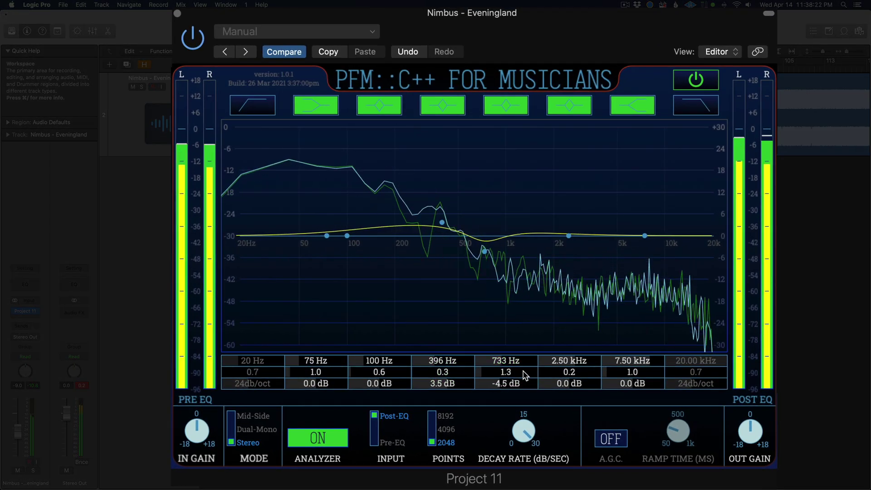
left_click_drag(327, 236, 321, 238)
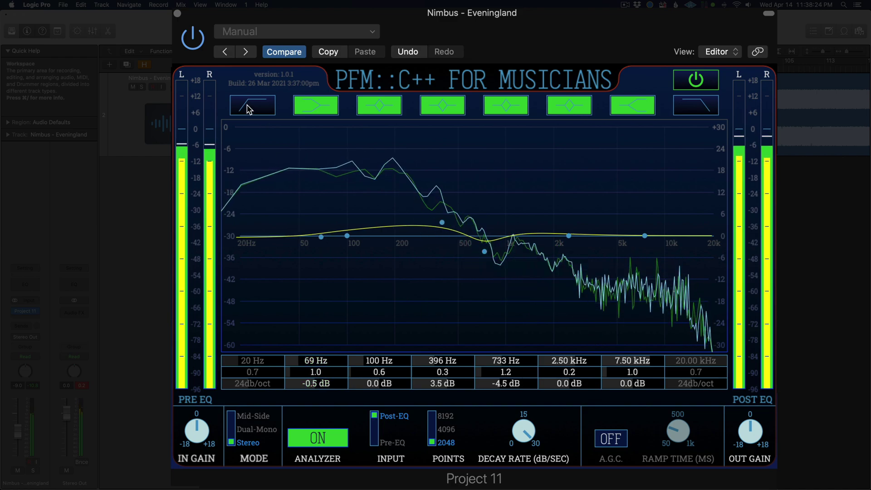
- Enable a resonant 40 Hz low cut at Q 1.5 and lift the 2.49 kHz band to 2.68 kHz
left_click(249, 110)
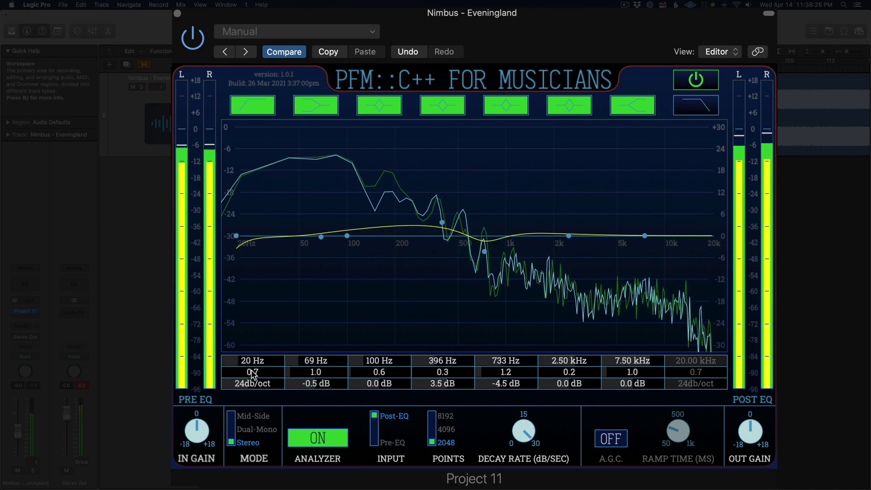
left_click_drag(252, 372, 291, 386)
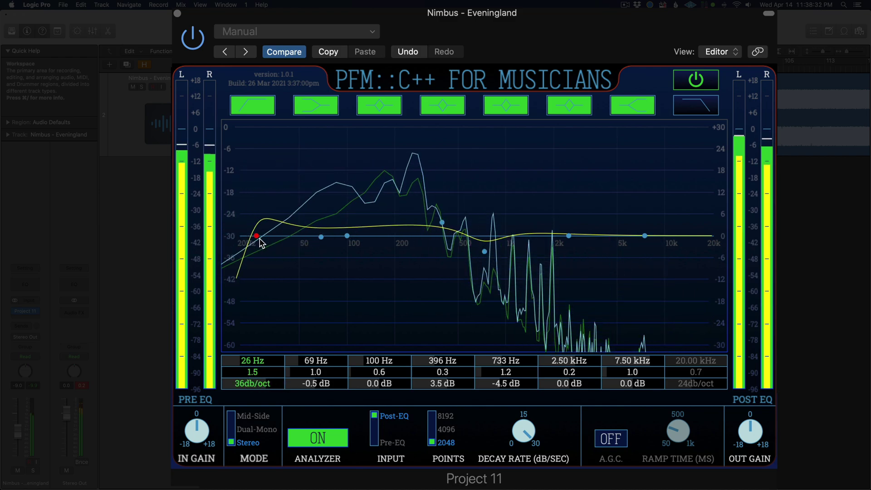
left_click_drag(286, 247, 356, 247)
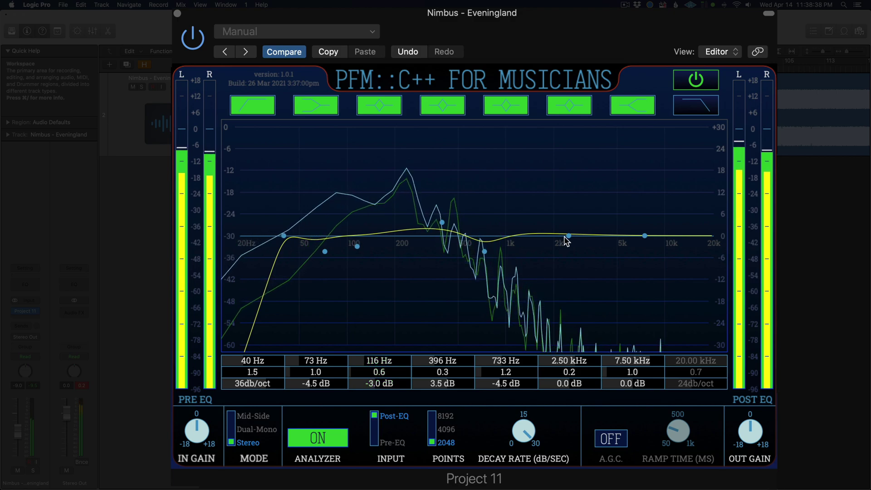
left_click_drag(570, 239, 573, 233)
- Enable the band 8 high cut with Q 0.9 and a 42 dB/oct slope at 10.23 kHz
left_click(695, 105)
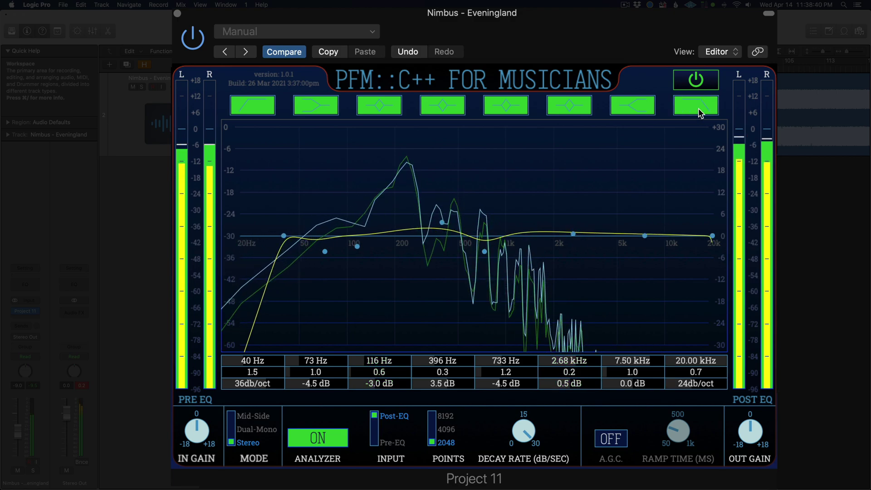
scroll(687, 376, "up", 4)
scroll(693, 372, "up", 5)
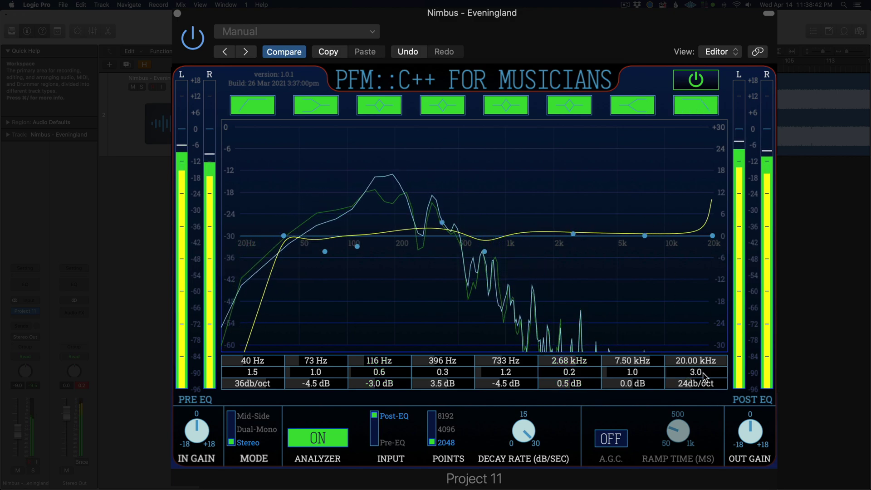
scroll(702, 375, "down", 8)
scroll(698, 376, "up", 6)
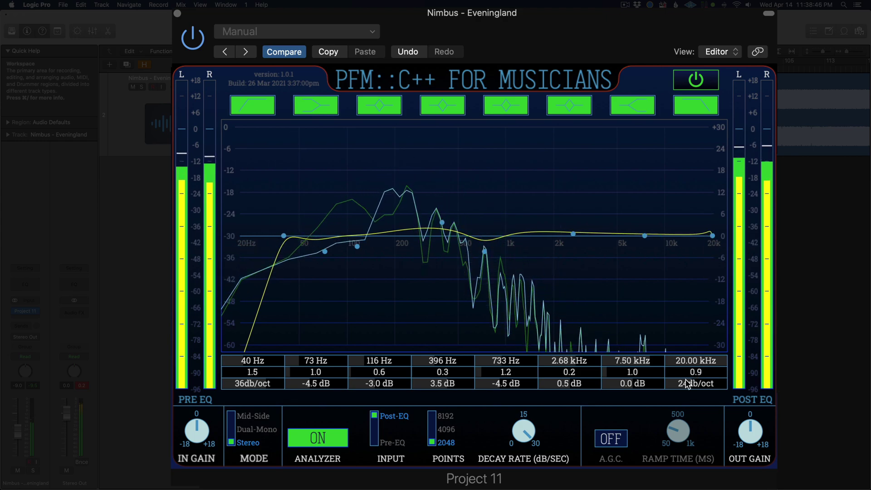
scroll(686, 388, "up", 3)
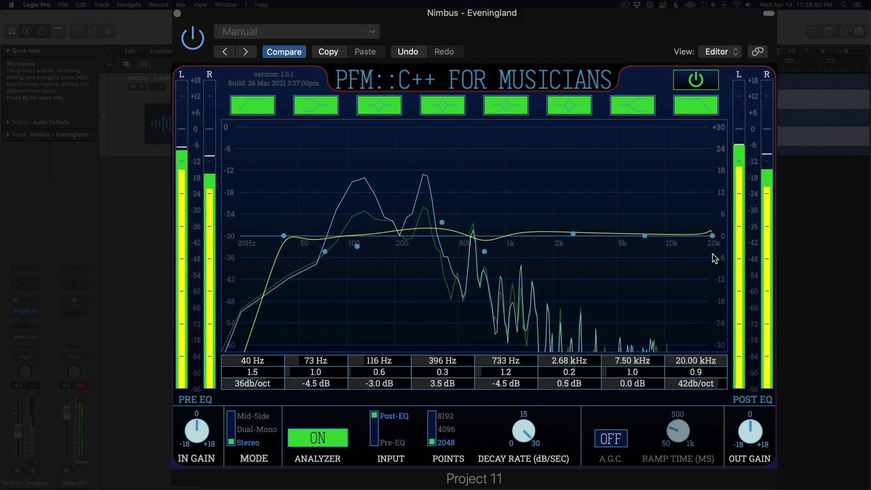
left_click_drag(712, 236, 658, 246)
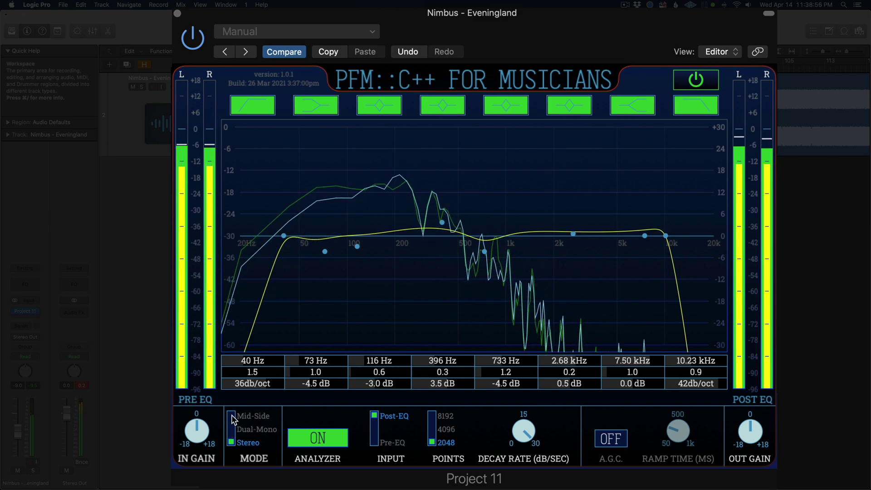
- Compare the high cut and EQ bypassed, then in Dual-Mono cut right-channel band 3 to 152 Hz, -6 dB
left_click(700, 107)
left_click(696, 103)
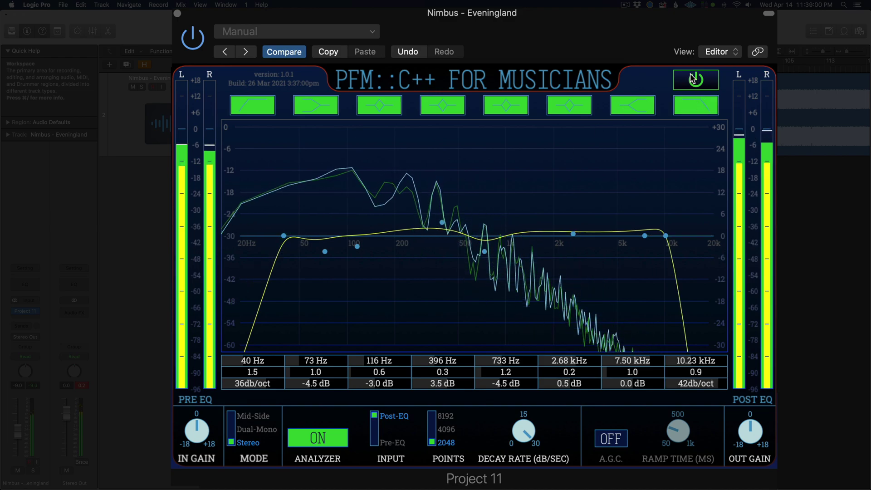
left_click(692, 80)
left_click(691, 79)
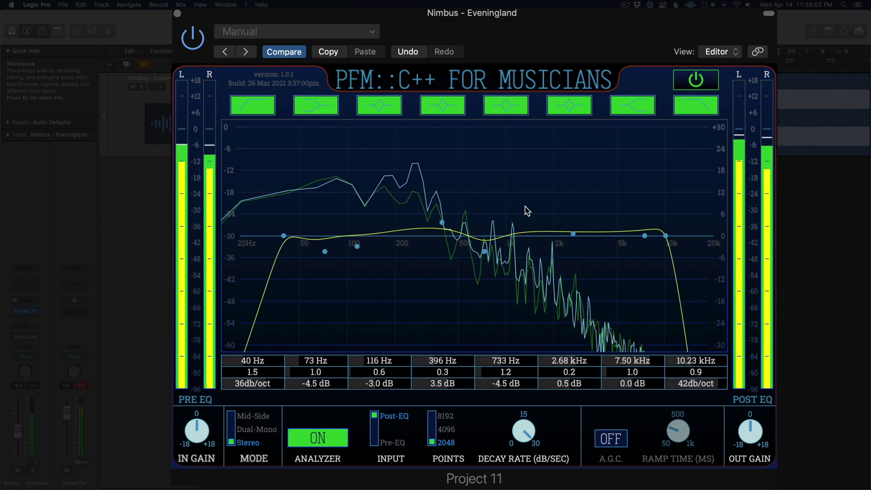
left_click(239, 430)
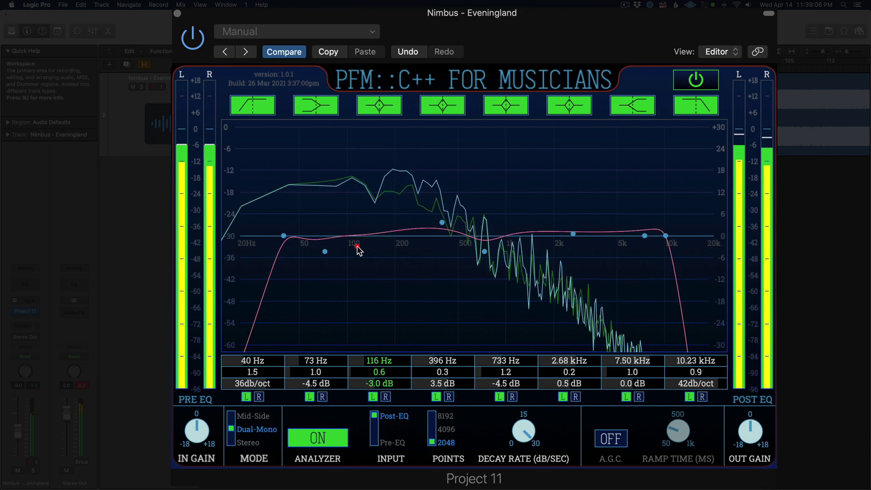
left_click_drag(358, 250, 377, 260)
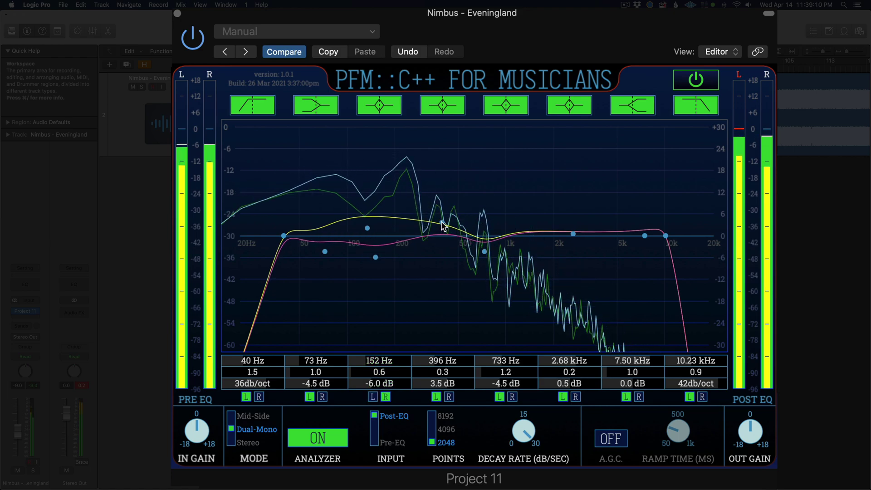
- Switch to Mid-Side, move band 5 to 965 Hz at 0 dB and band 6 to 3.40 kHz, +3 dB
left_click(252, 416)
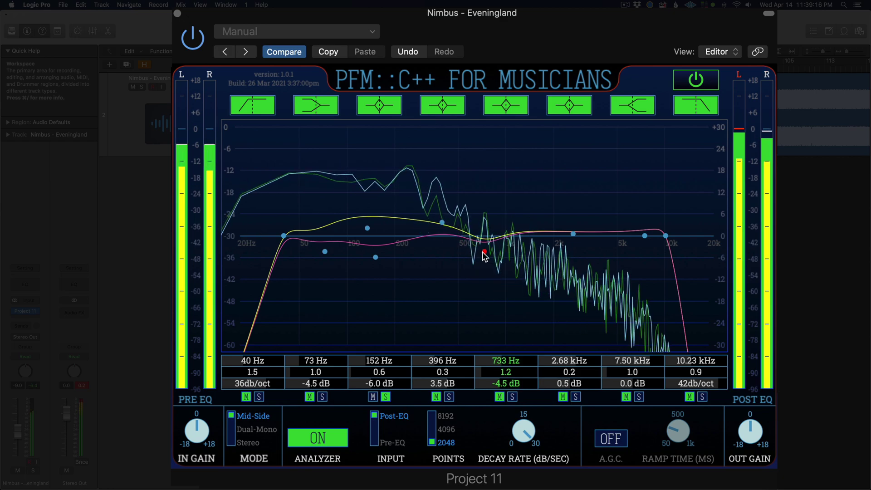
left_click_drag(476, 263, 502, 235)
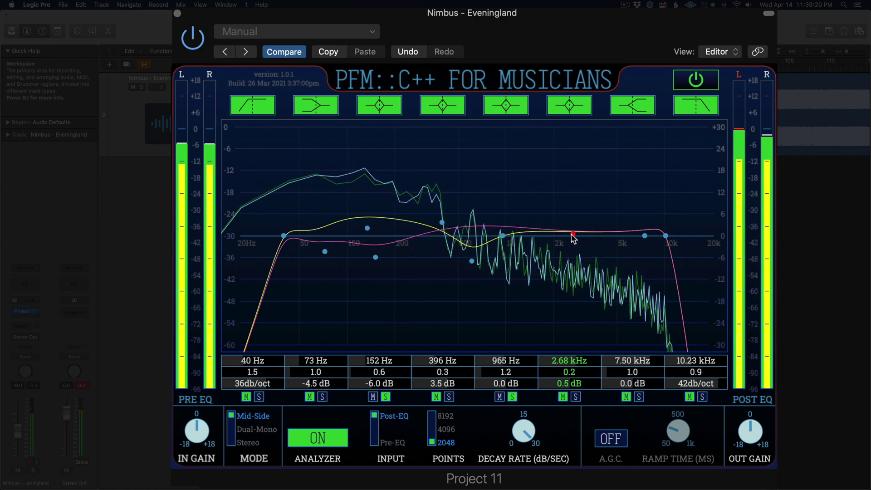
left_click_drag(573, 236, 590, 224)
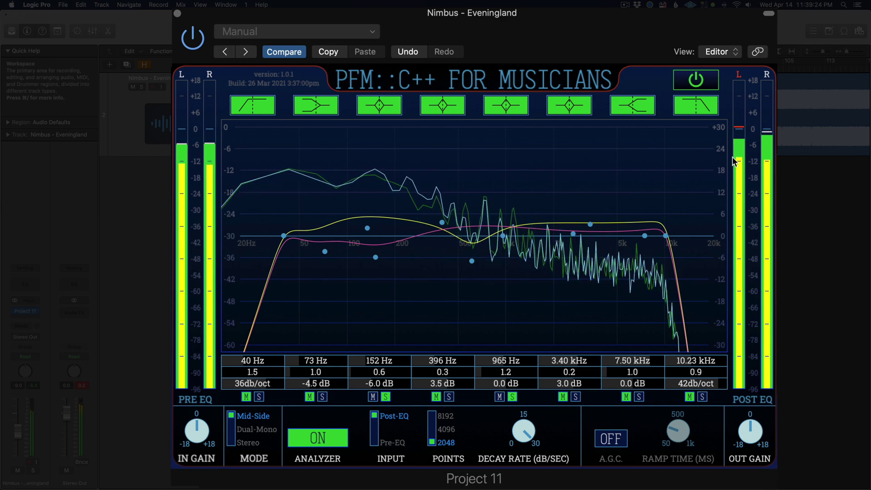
- Toggle band 7 off and back on, then disable the band 8 high cut
left_click(622, 110)
left_click(622, 109)
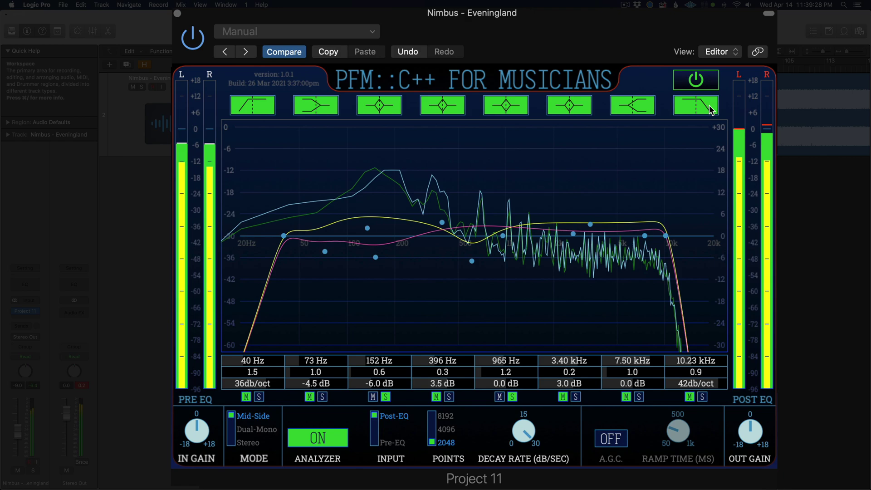
left_click(685, 109)
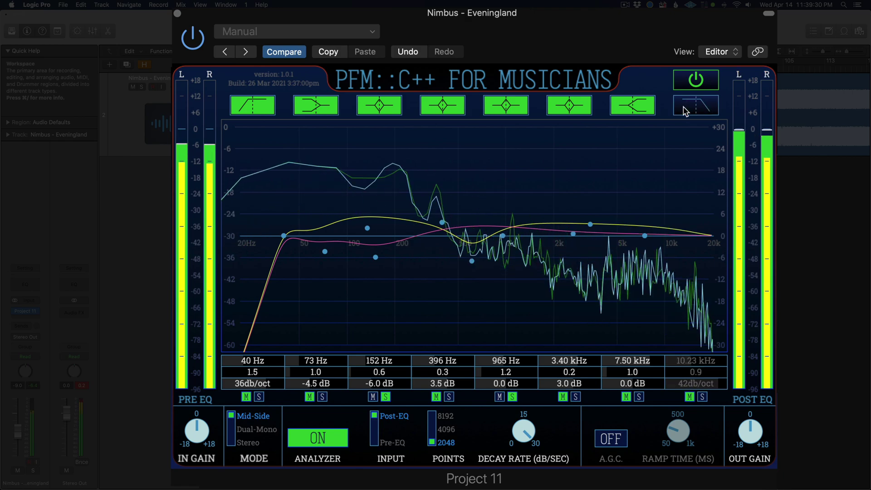
- Set band 3 to 183 Hz, +0.5 dB and band 4 to 243 Hz, Q 0.4, +3.5 dB
left_click_drag(442, 223, 448, 223)
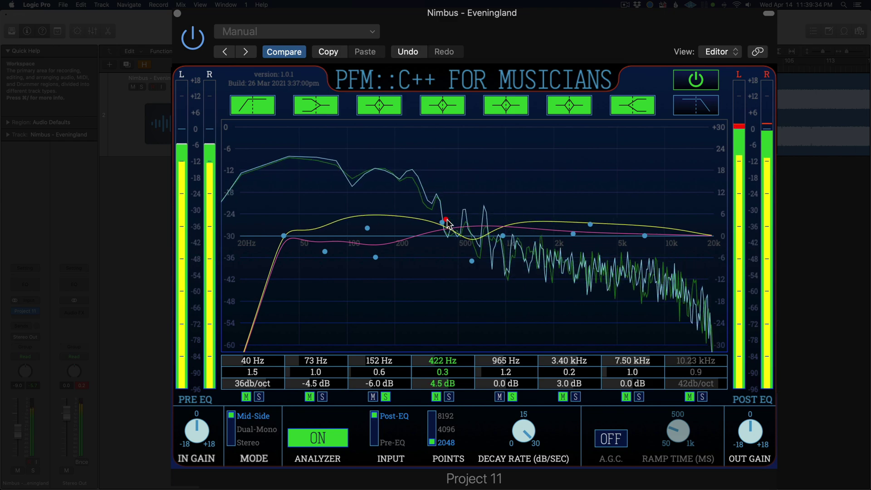
left_click_drag(368, 228, 387, 235)
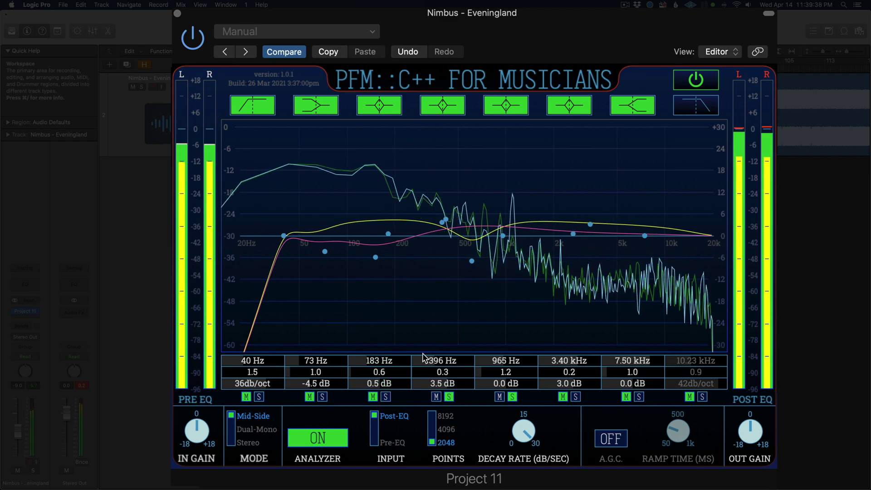
left_click_drag(449, 363, 444, 374)
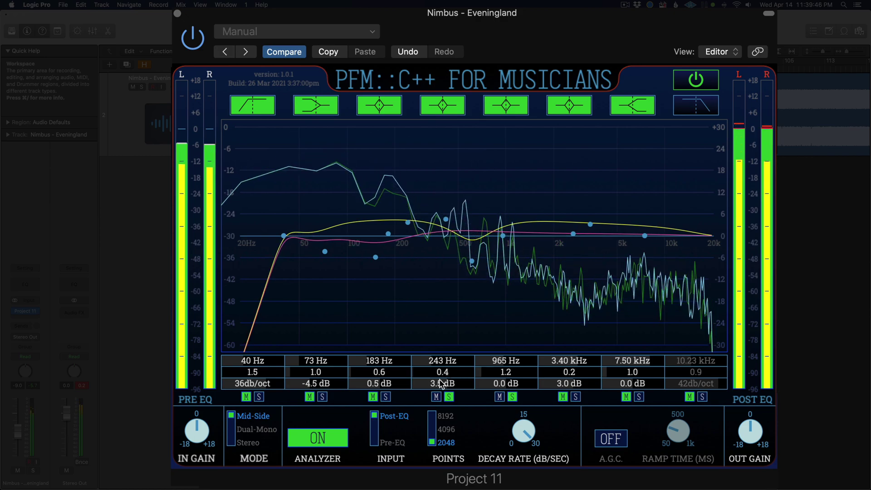
- In Dual-Mono, deepen the right channel's band 3 cut to -7.5 dB at 229 Hz
left_click(233, 429)
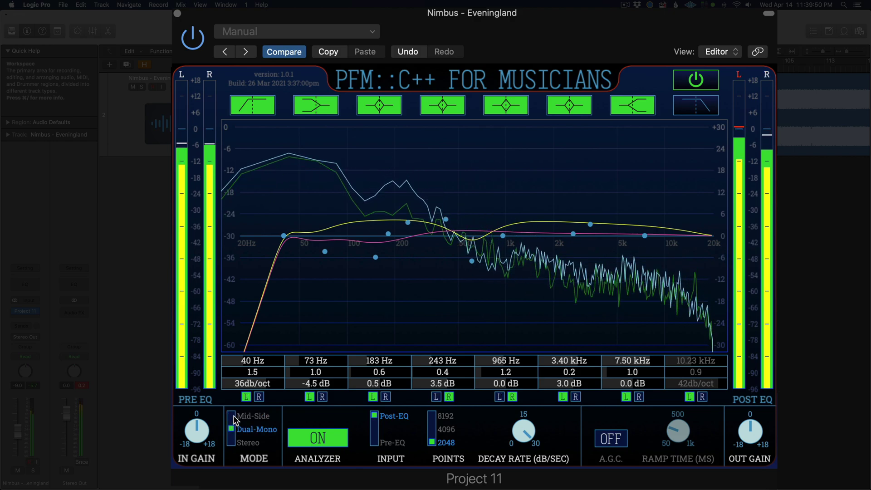
left_click(385, 397)
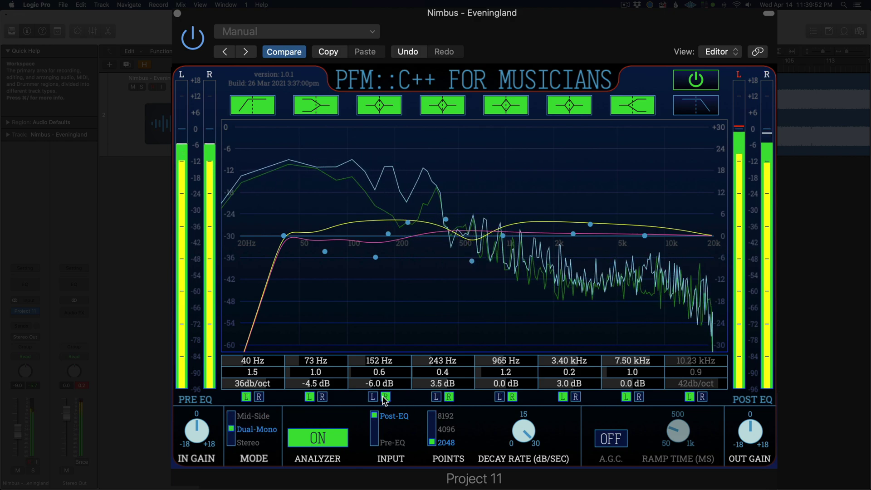
left_click_drag(381, 386, 384, 363)
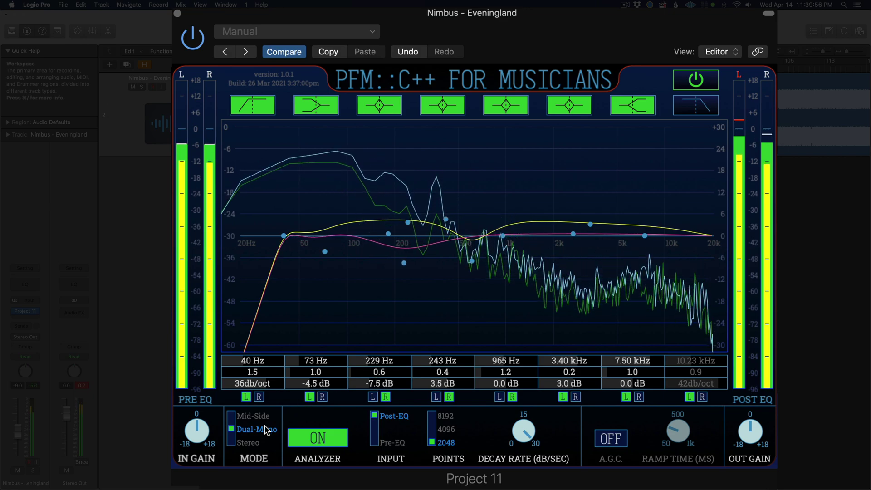
- Return to Mid-Side and set the analyzer to Pre-EQ input with 8192 points
left_click(237, 416)
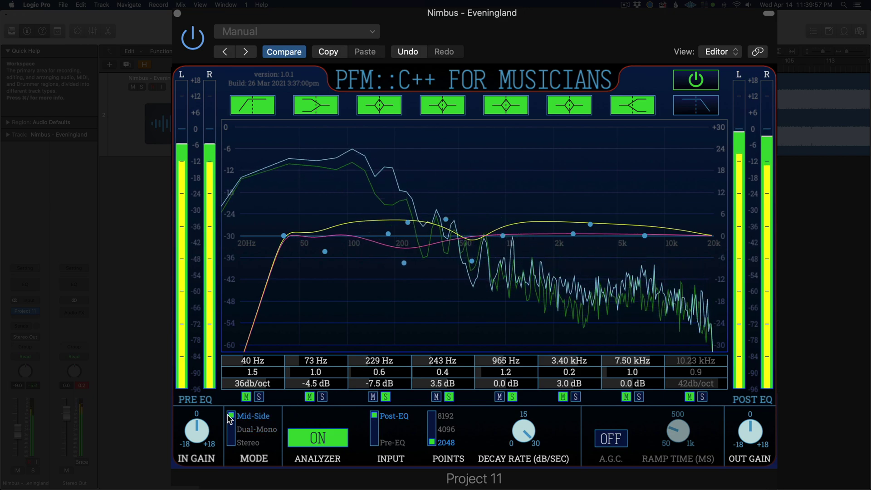
left_click(374, 443)
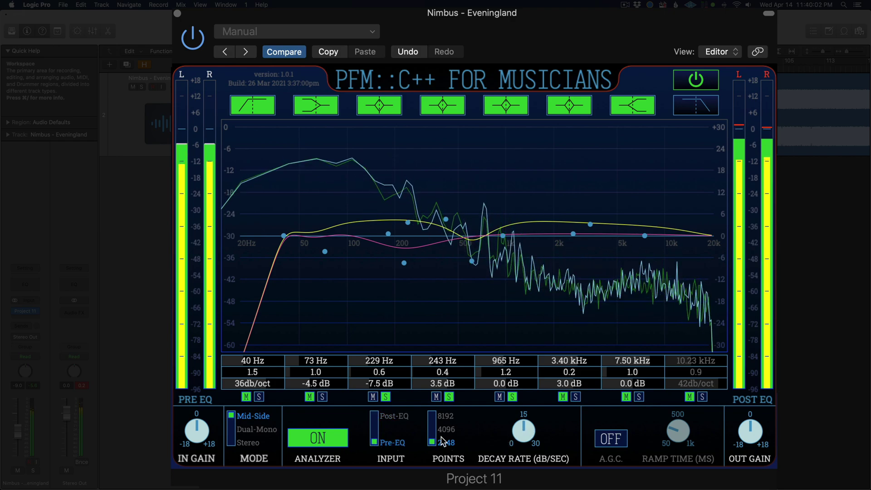
left_click(434, 420)
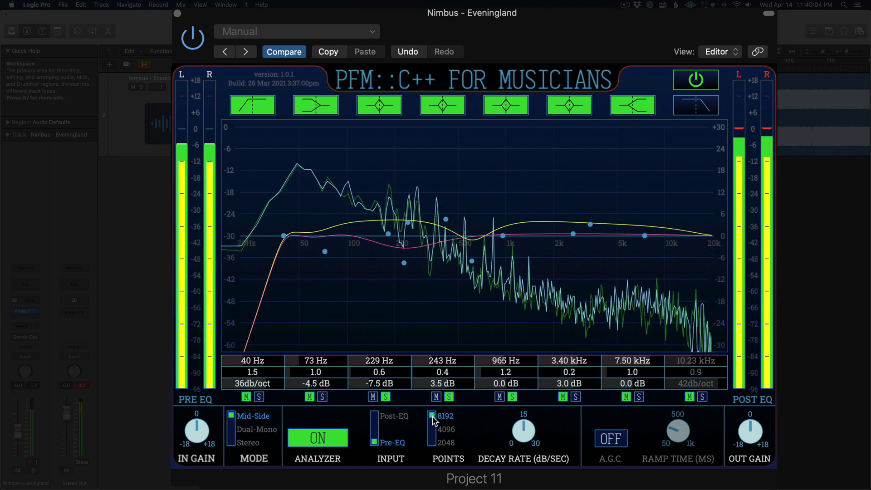
- Set the analyzer to 4096 points, try A.G.C. with lower input gain, then disable A.G.C. and trim output gain
left_click(434, 429)
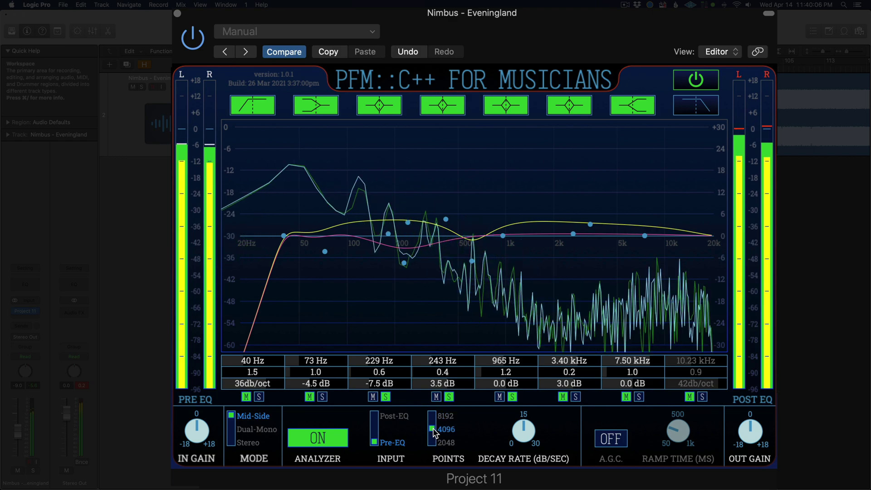
left_click(611, 439)
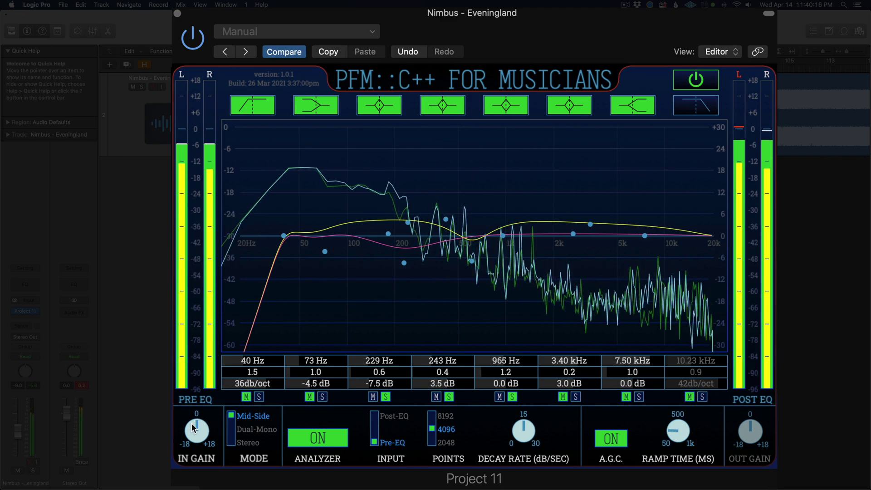
mouse_move(194, 428)
left_mouse_down()
mouse_move(183, 466)
mouse_move(190, 406)
mouse_move(185, 418)
left_mouse_up()
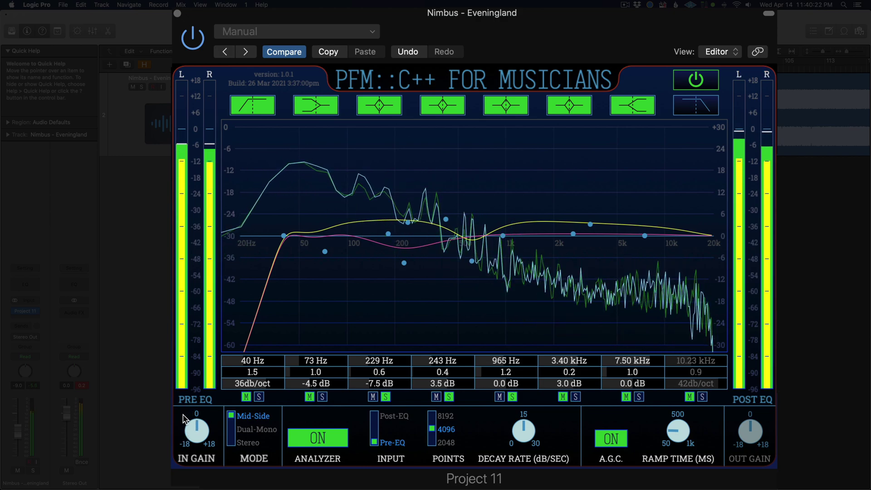
left_click(620, 438)
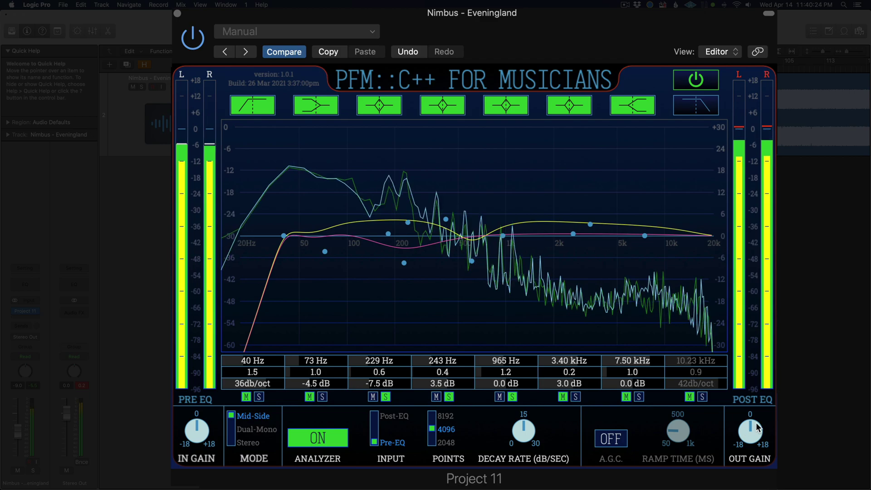
left_click_drag(756, 427, 737, 430)
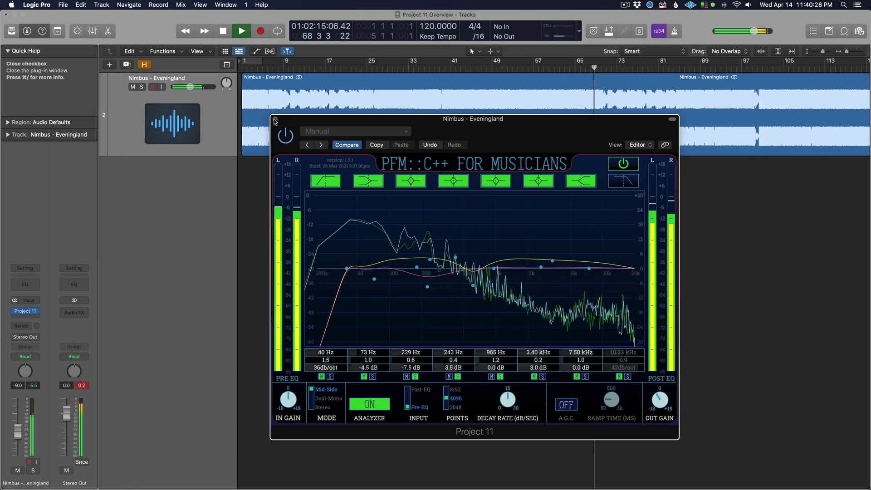
- Reopen the Project 11 EQ from the channel slot and compare it bypassed and active
left_click(275, 121)
left_click(26, 312)
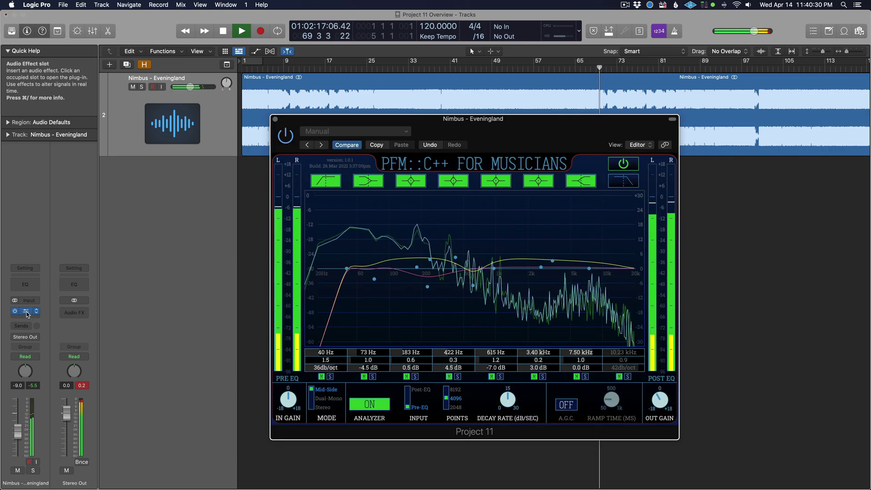
left_click(623, 164)
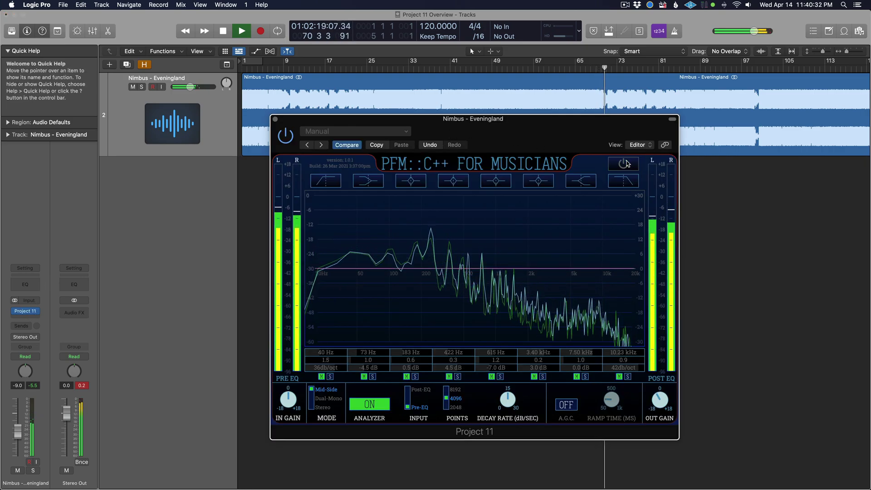
left_click(624, 164)
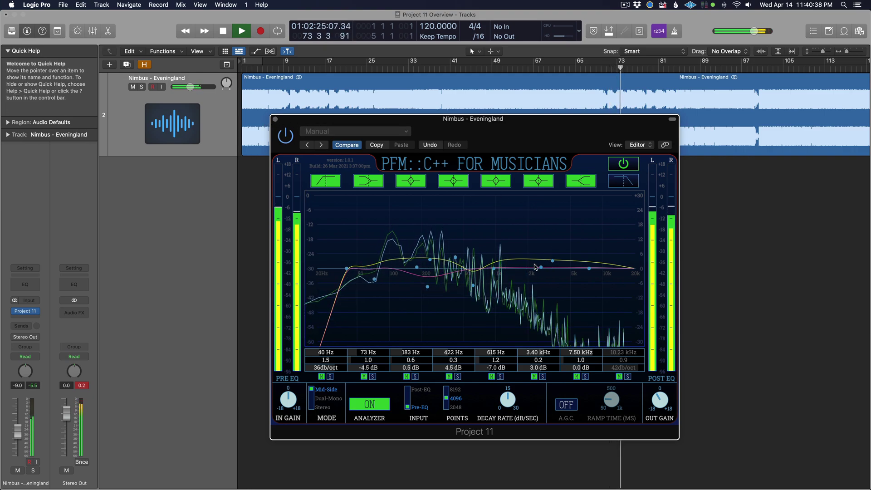
- Reshape band 6 into a narrow peak boost near 2.3 kHz
left_click_drag(540, 268, 537, 274)
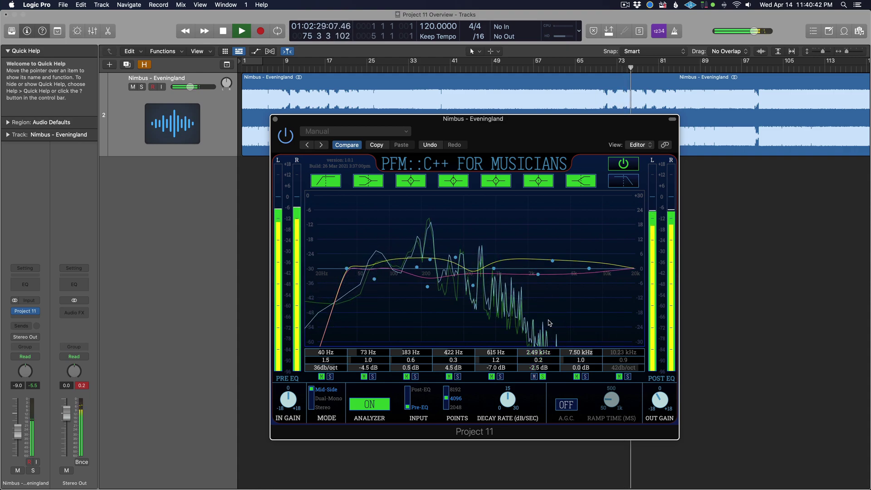
scroll(557, 363, "up", 8)
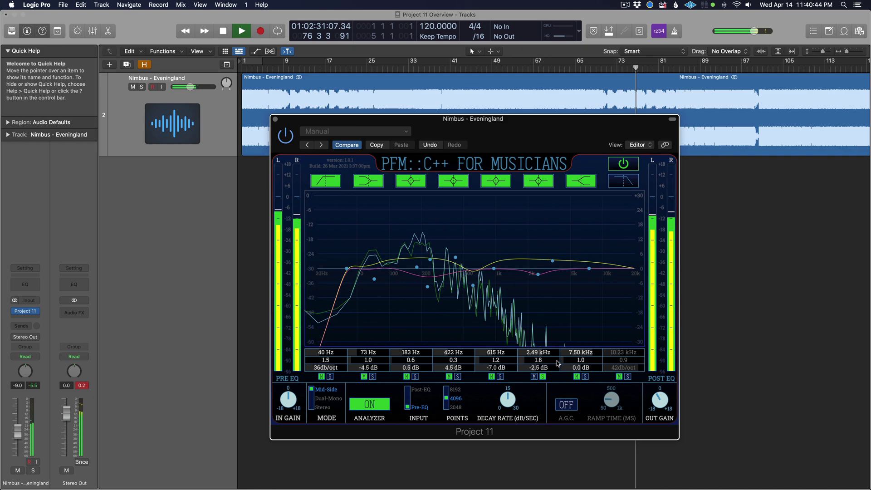
scroll(557, 362, "up", 3)
left_click_drag(538, 275, 534, 245)
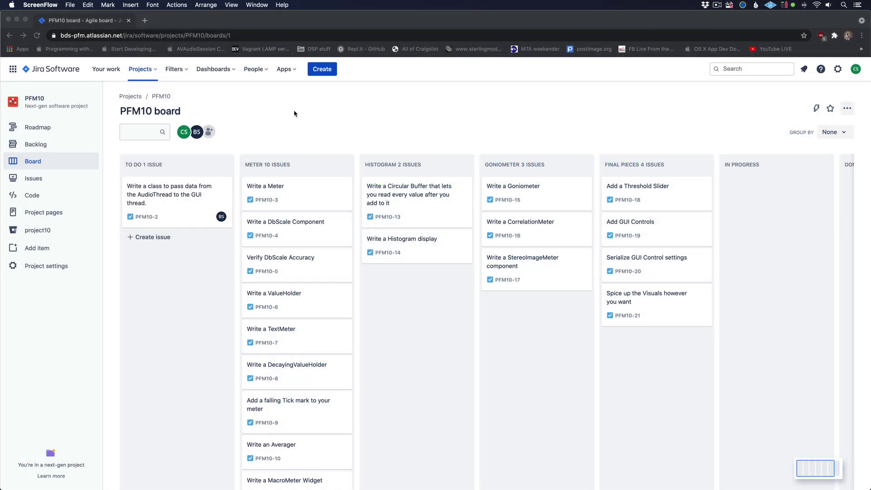
- Open the PFM10-2 AudioThread-to-GUI FIFO task and check its assignee
left_click(294, 113)
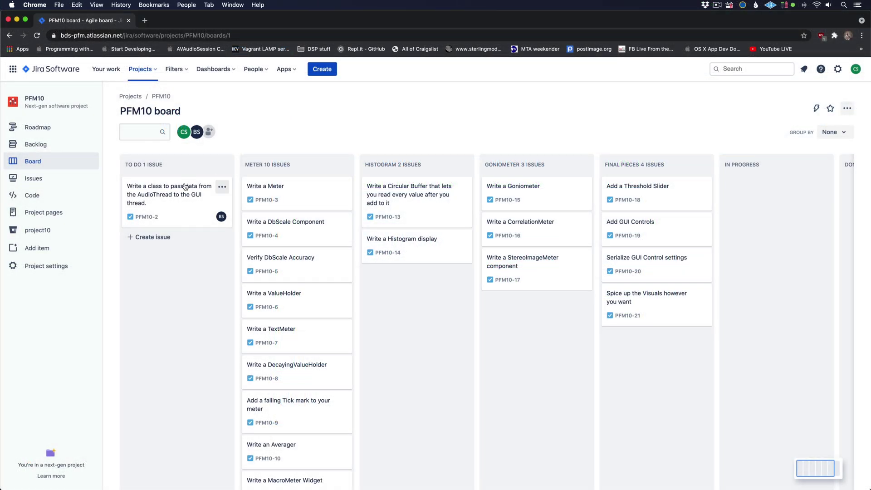
left_click(174, 194)
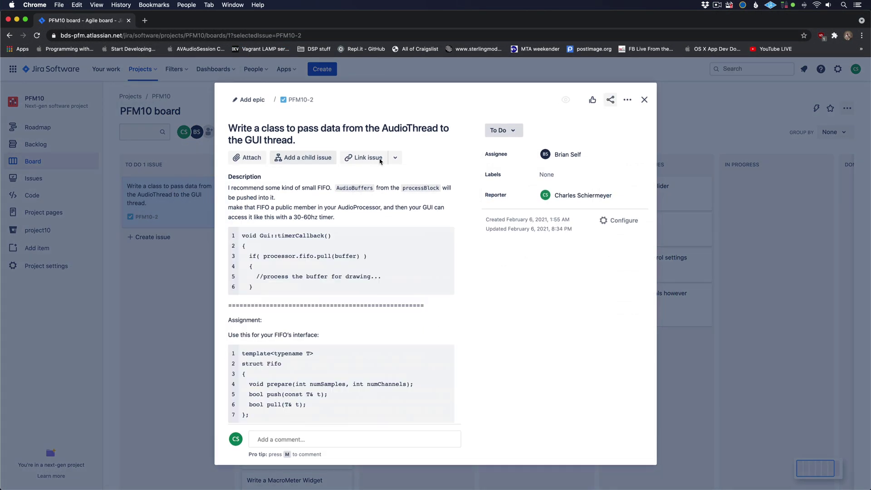
mouse_move(568, 155)
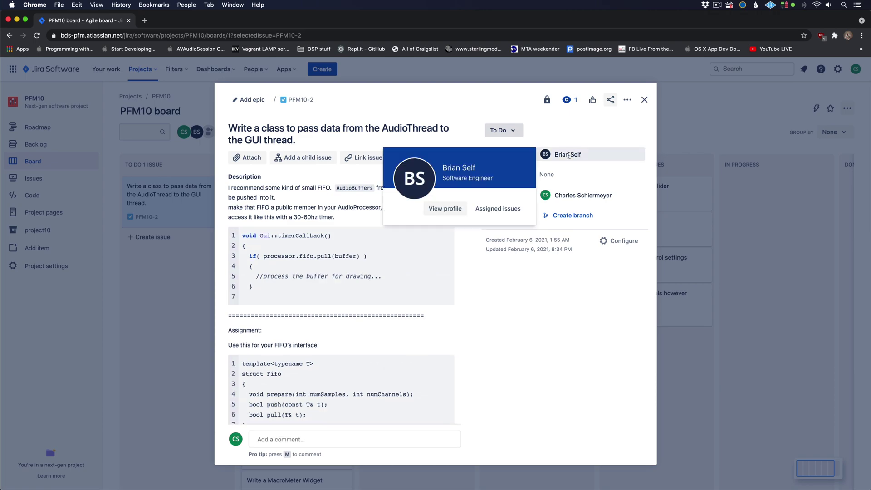
- Return to the board, open the Write a Meter issue and view its Assignee options
left_click(643, 100)
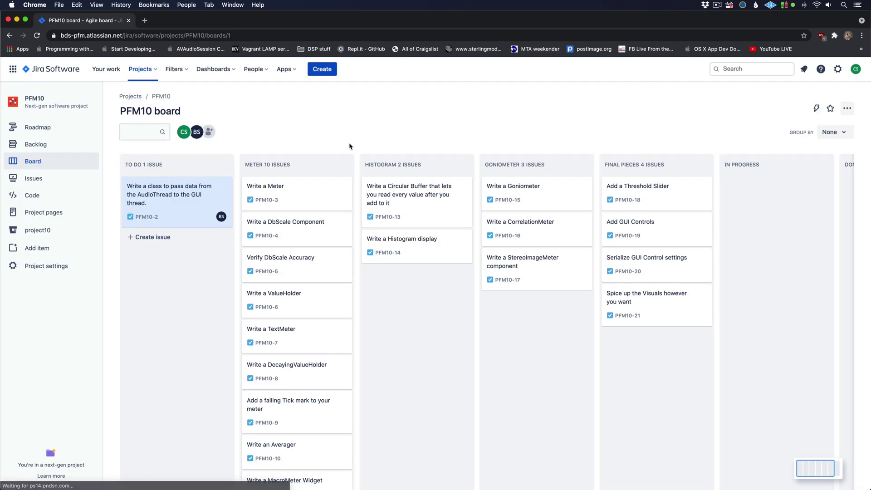
left_click(291, 189)
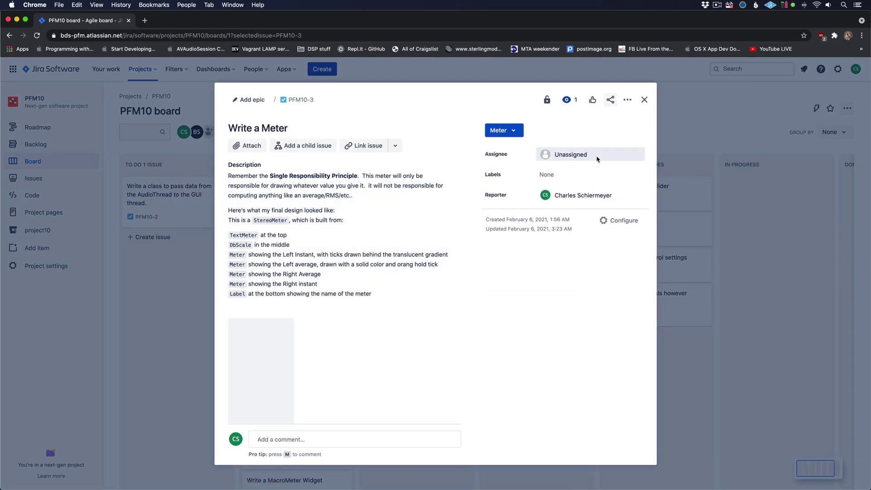
left_click(581, 153)
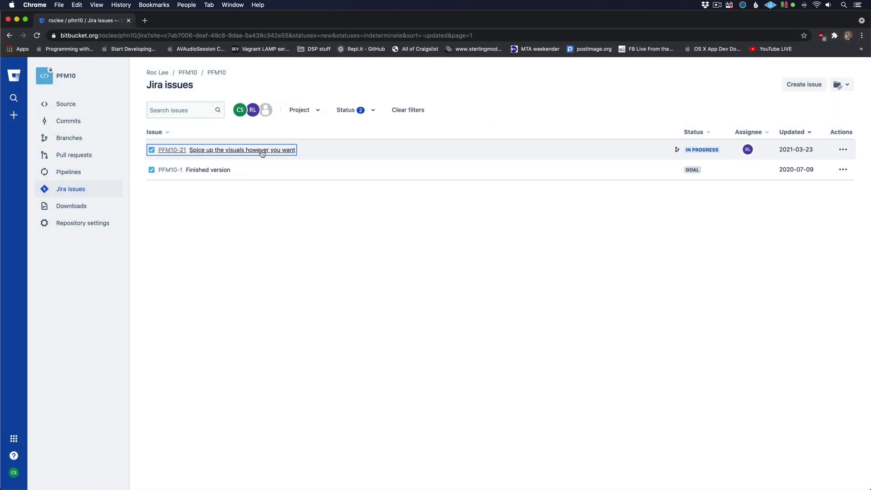
- From PFM10-21's linked branch, open the threshold slider pull request in a new tab
left_click(262, 151)
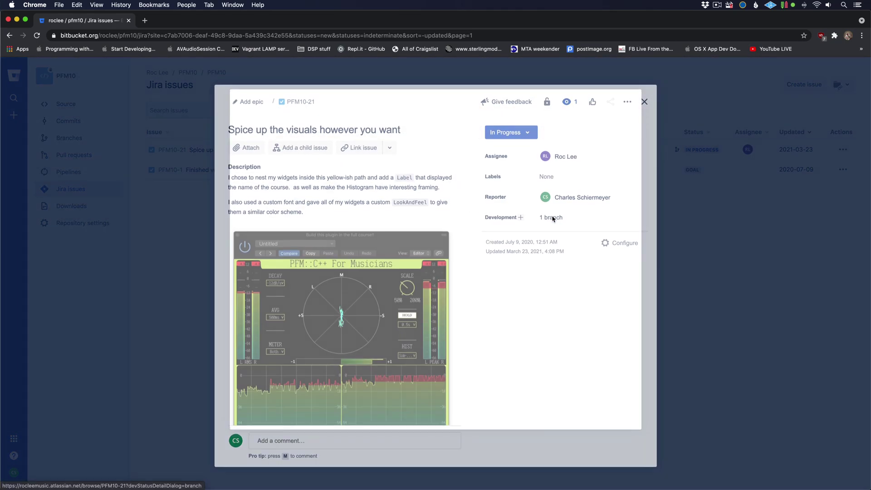
left_click(553, 218)
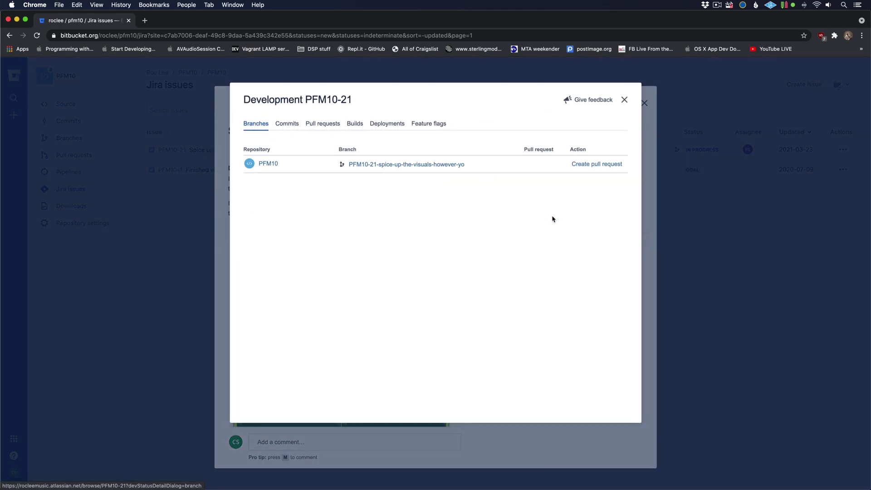
left_click(396, 165)
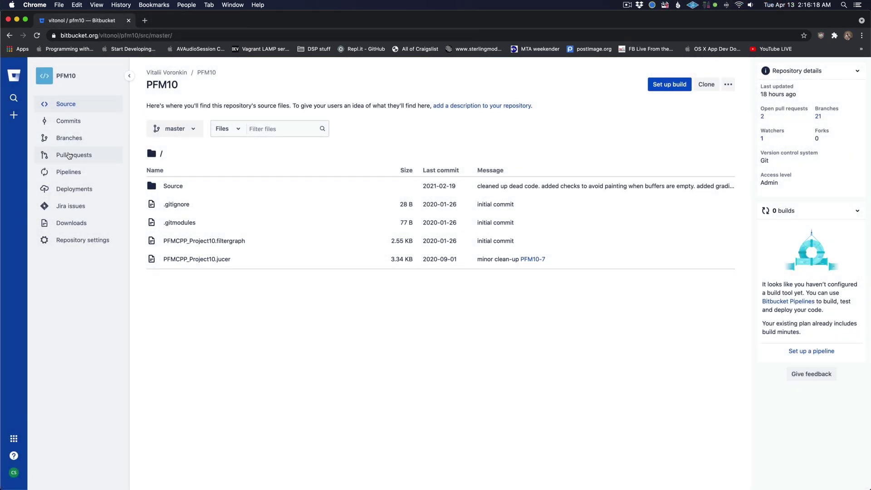
left_click(69, 155)
right_click(219, 145)
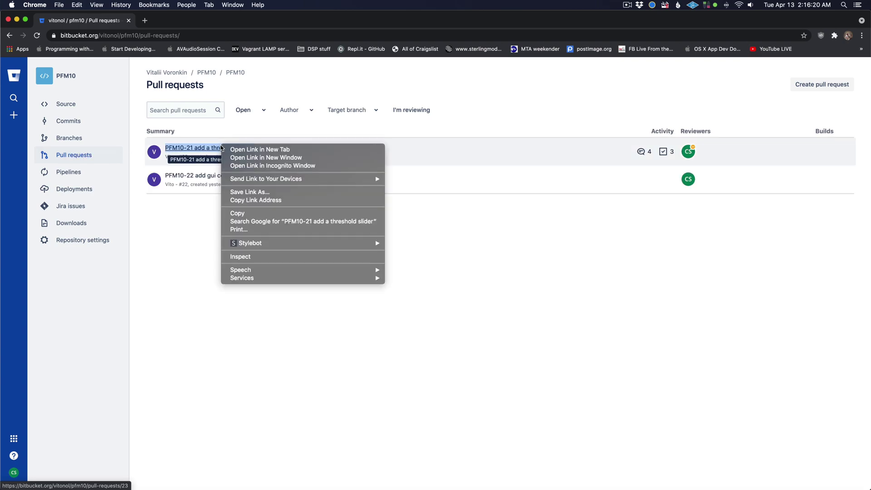
left_click(249, 152)
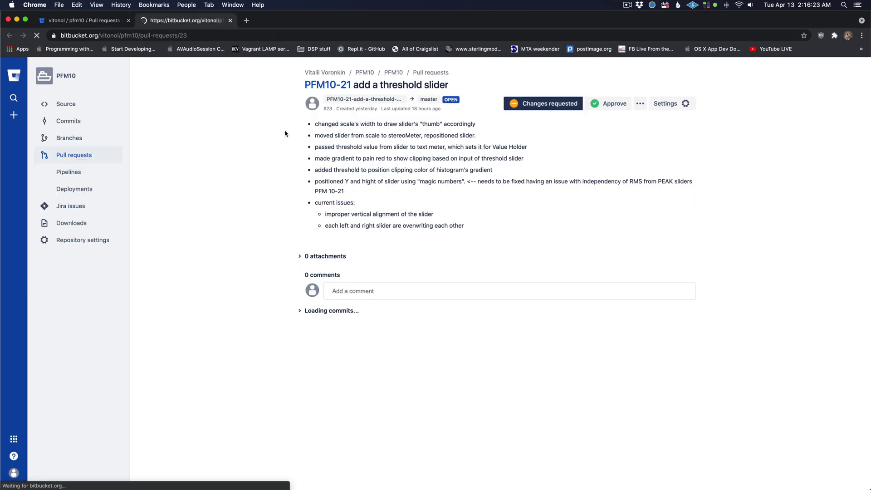
- Start a review comment 'The pro' on line 74 of PluginEditor.cpp, then open the Write a Meter issue
scroll(501, 249, "down", 10)
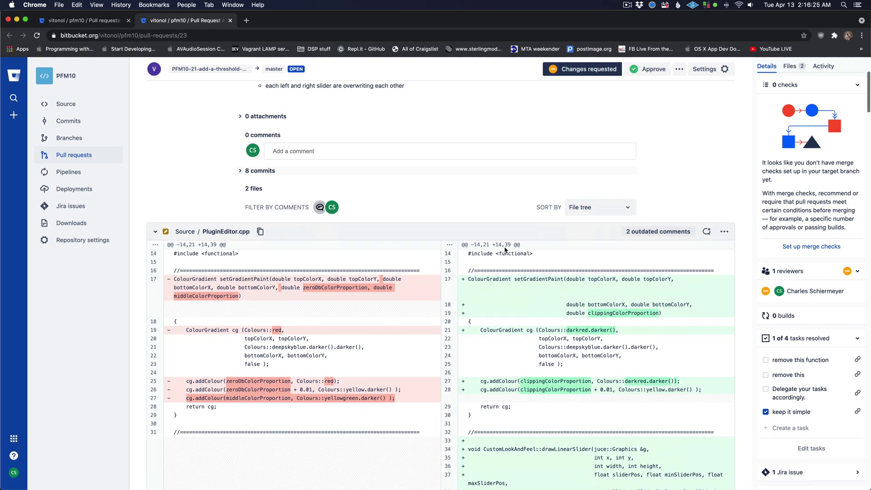
scroll(505, 249, "down", 5)
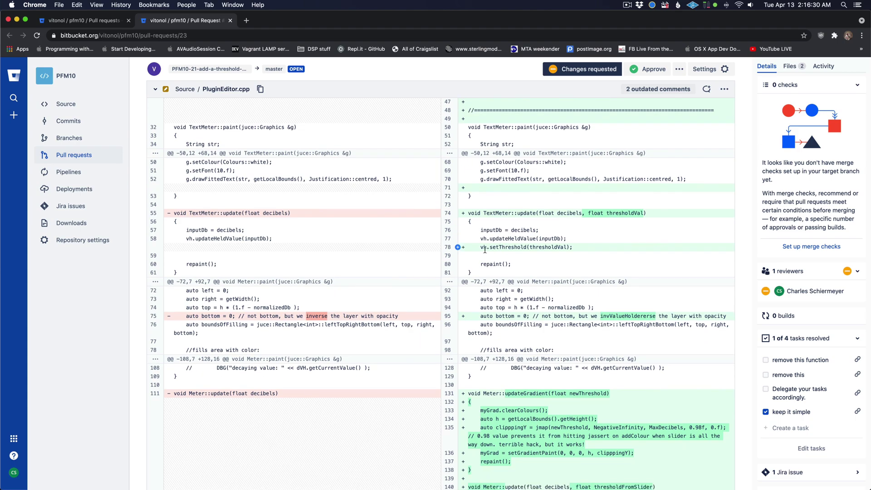
left_click(458, 214)
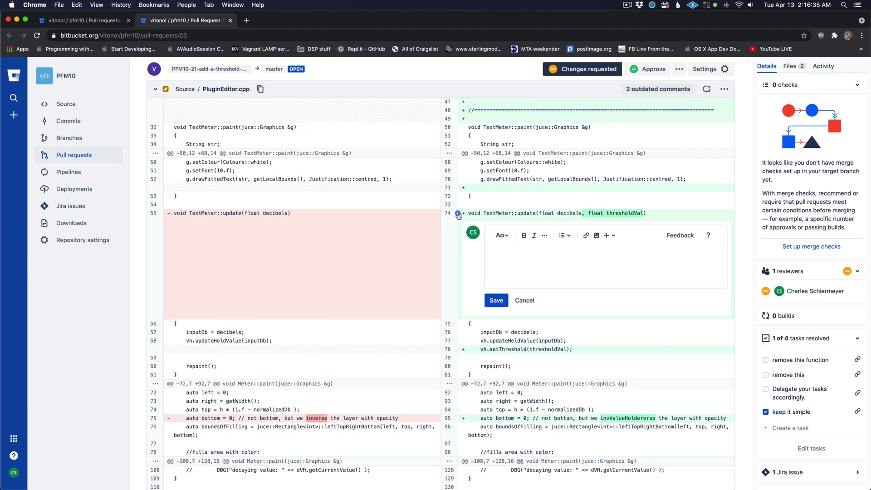
type("The pro")
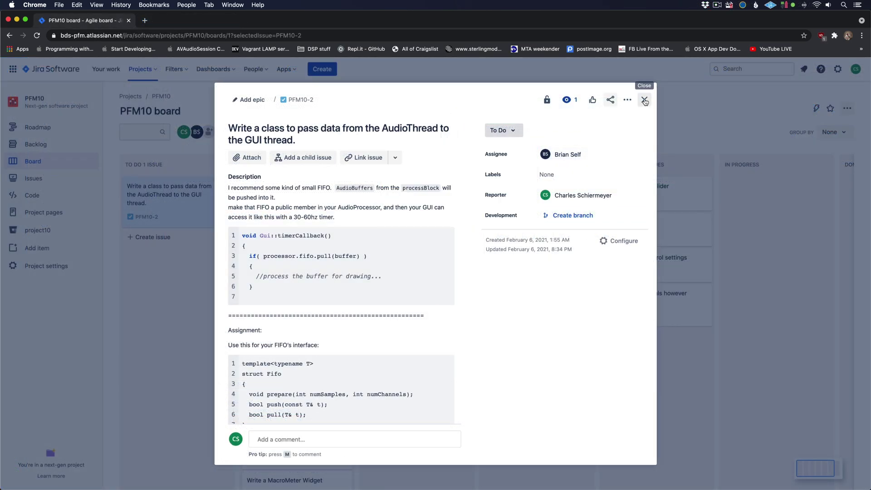
left_click(645, 100)
left_click(292, 188)
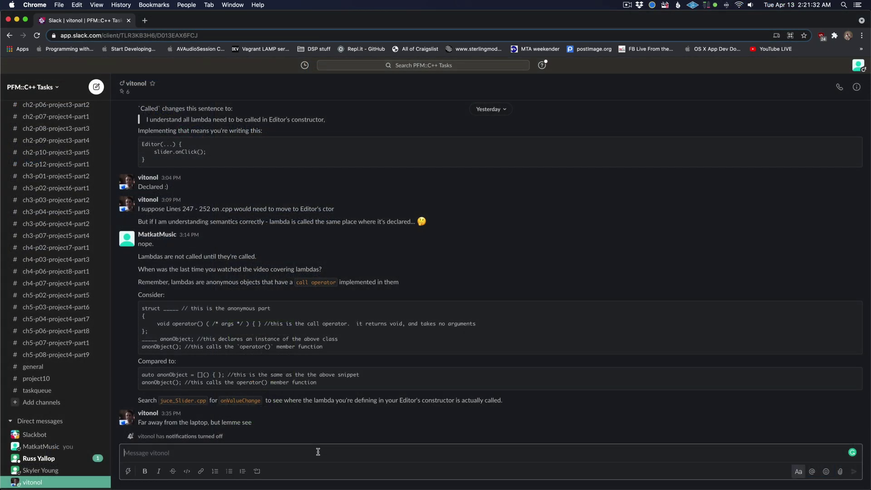
- Type the DM 'Hey I took a look at your PR for the threshold slider and added a few more comments.'
type("Hey I took a look at your PR for the threshold ")
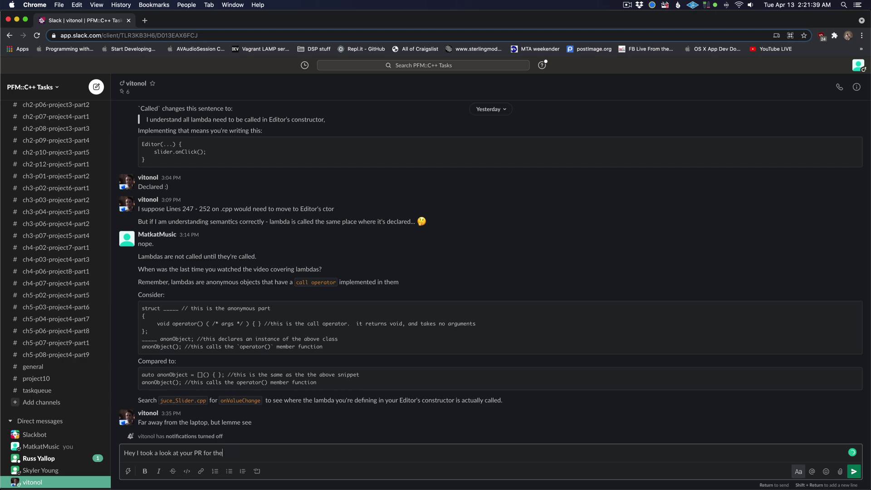
type("slider and added a few more comments.  It looks like what you've got might be")
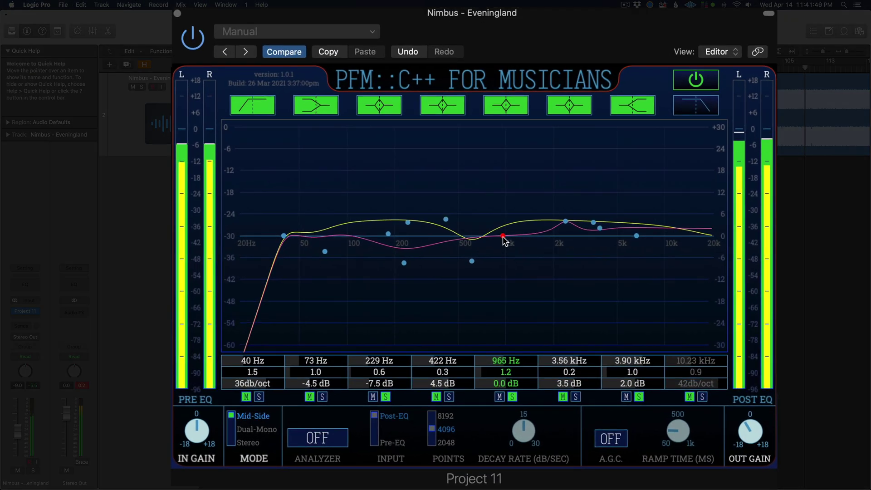
- Drag EQ band 5 to 1.20 kHz at -1.0 dB and band 6 down to 2.15 kHz
left_click_drag(504, 240, 520, 245)
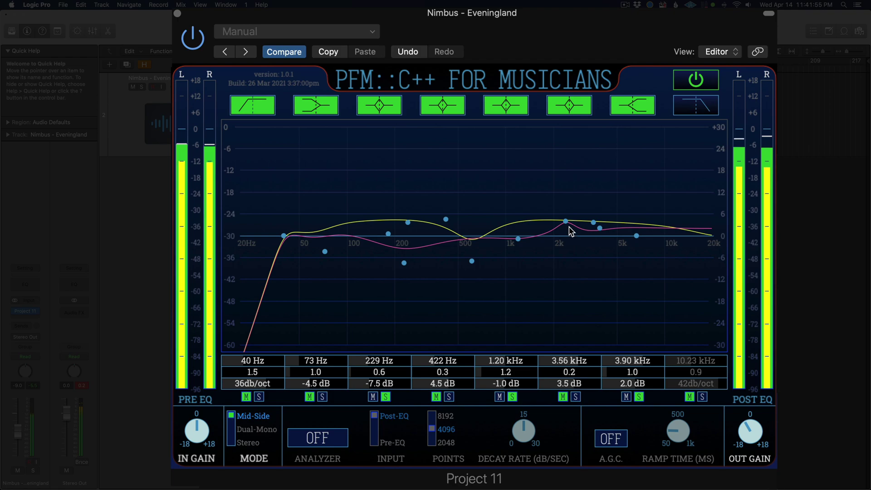
left_click_drag(566, 222, 561, 233)
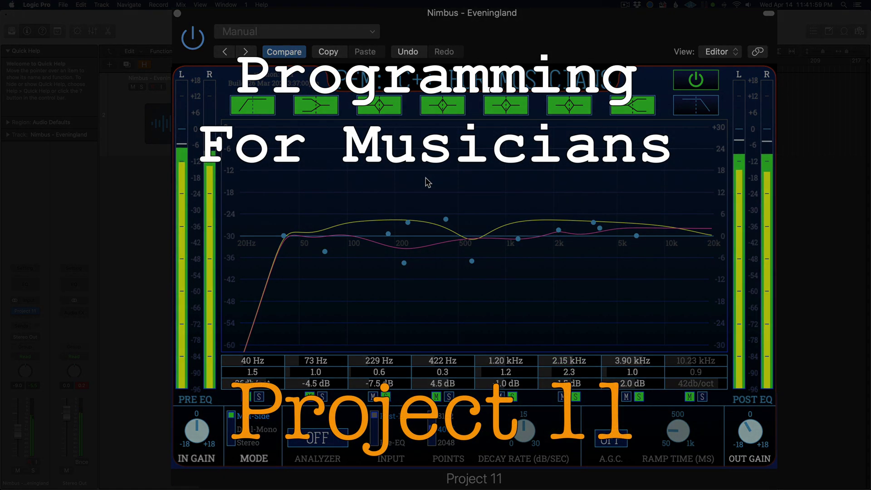